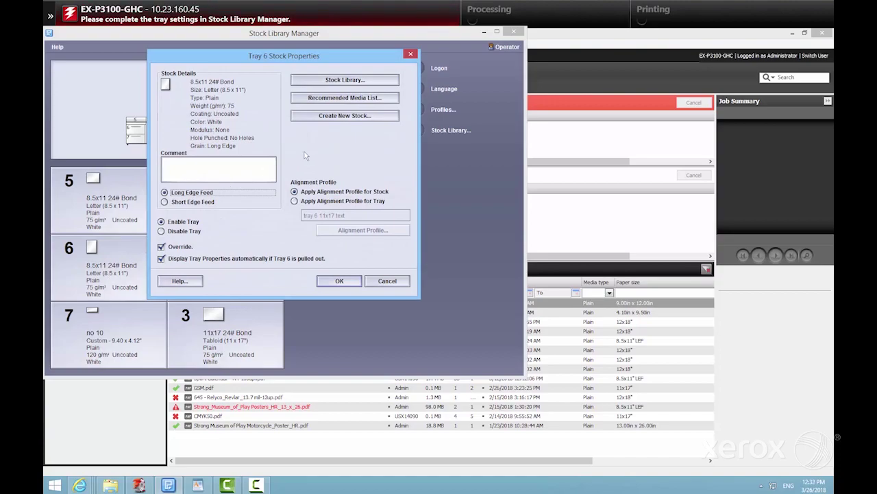
# - Create a new Tray 6 stock named Envelope no 10 and show its paper size list
pyautogui.click(340, 117)
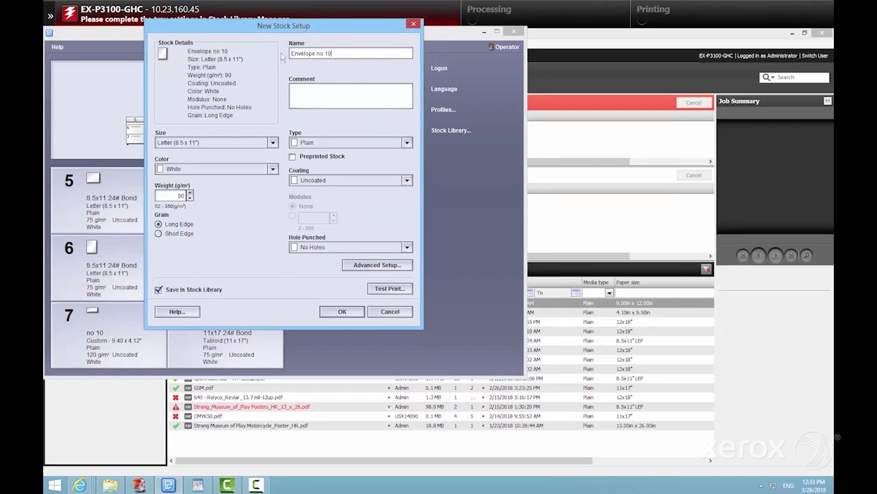
pyautogui.click(273, 143)
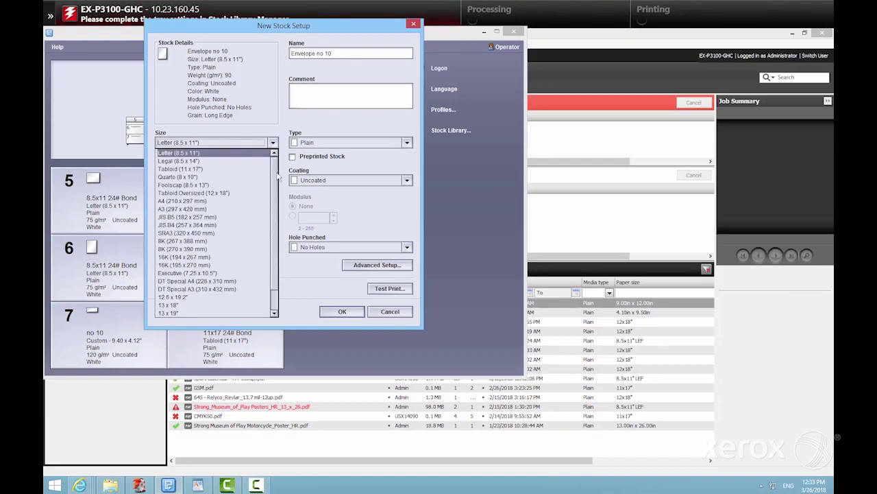
pyautogui.moveTo(279, 182); pyautogui.dragTo(277, 241)
# - Set Envelope no 10 to Custom size, width 9.5 in, height 4.1 in, weight 220 g/m²
pyautogui.click(213, 312)
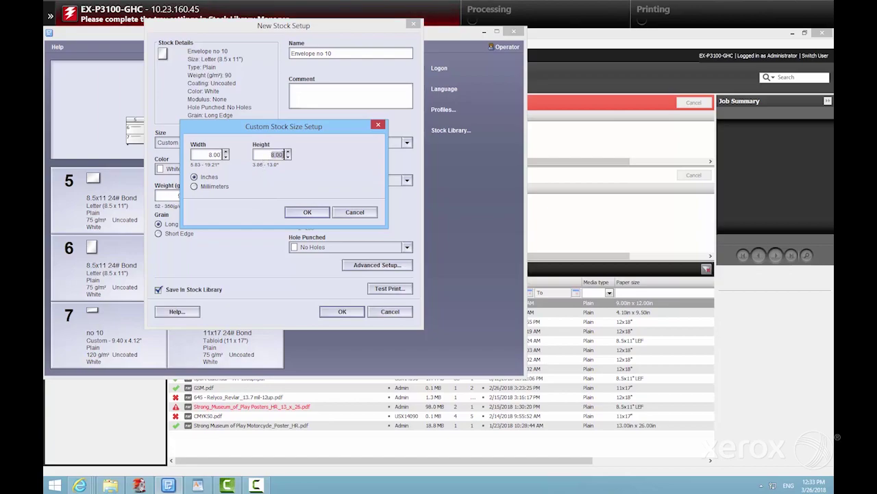
pyautogui.write('4')
pyautogui.write('.1')
pyautogui.moveTo(204, 156); pyautogui.dragTo(221, 155)
pyautogui.write('9.5')
pyautogui.click(310, 214)
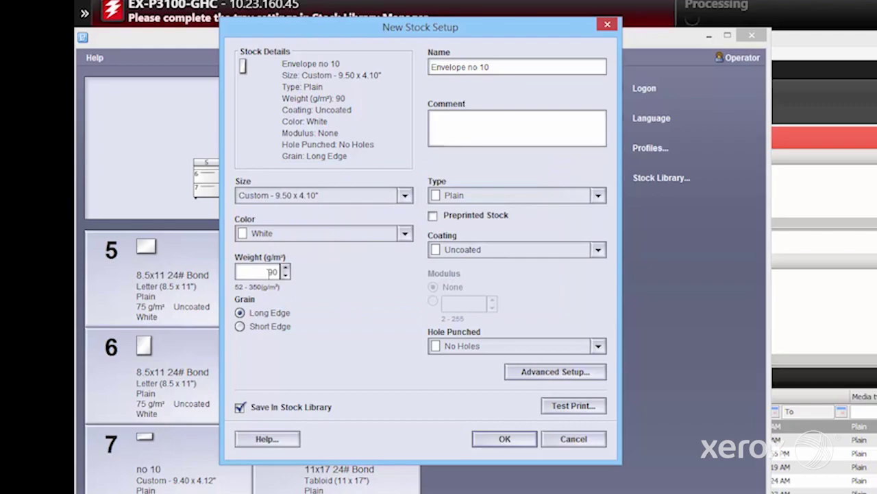
pyautogui.moveTo(271, 271); pyautogui.dragTo(280, 272)
pyautogui.write('220')
# - Save the Envelope no 10 stock and confirm it as Tray 6's loaded stock
pyautogui.click(497, 439)
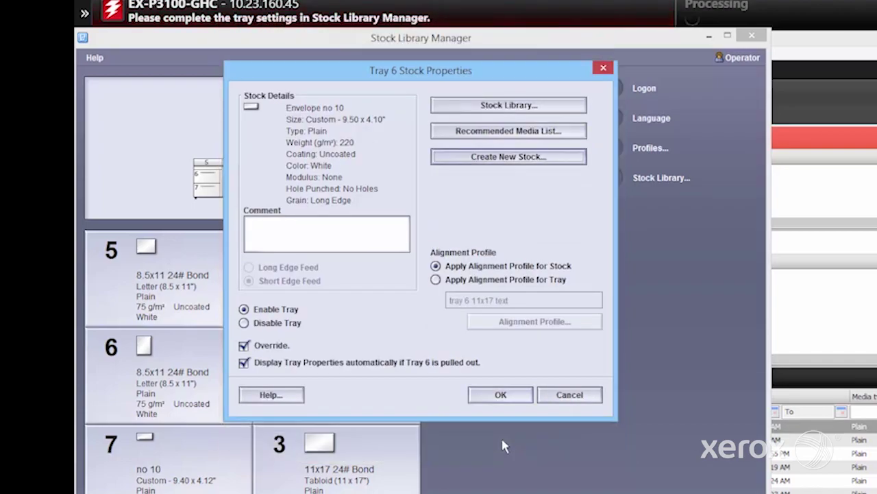
pyautogui.click(512, 394)
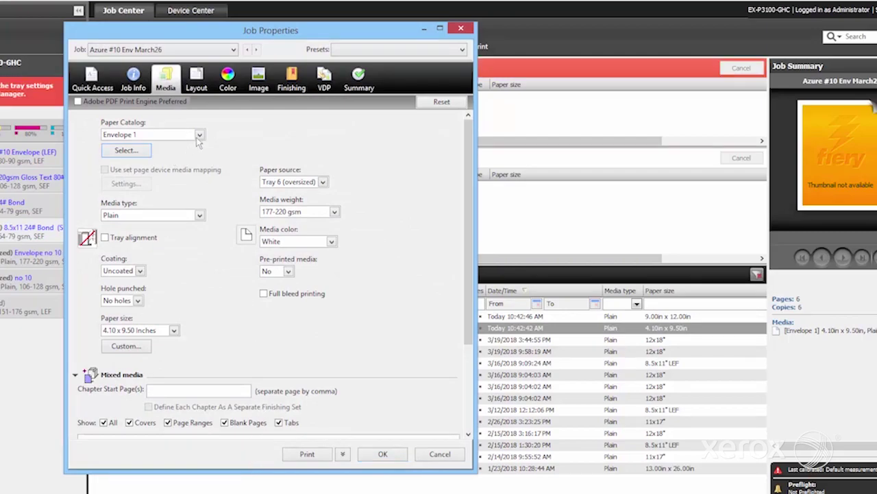
# - Choose Envelope no 10 from the Paper Catalog for the Azure #10 Env job, then view Finishing
pyautogui.click(199, 135)
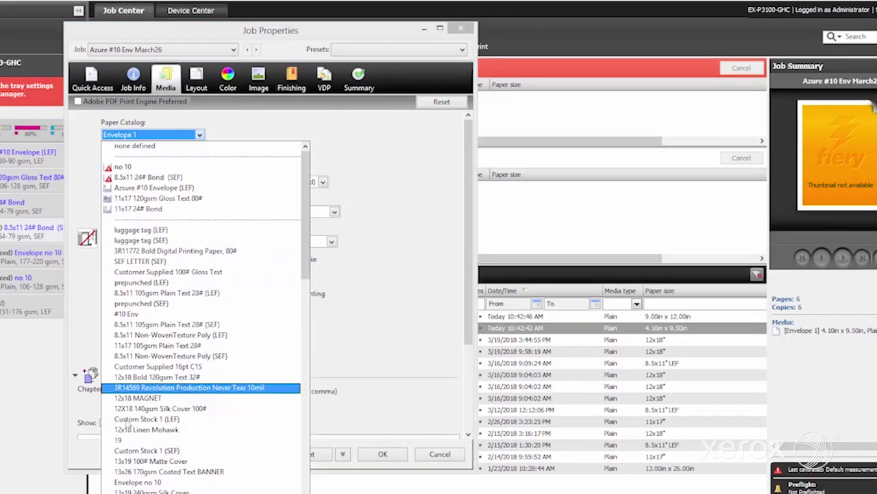
pyautogui.click(152, 484)
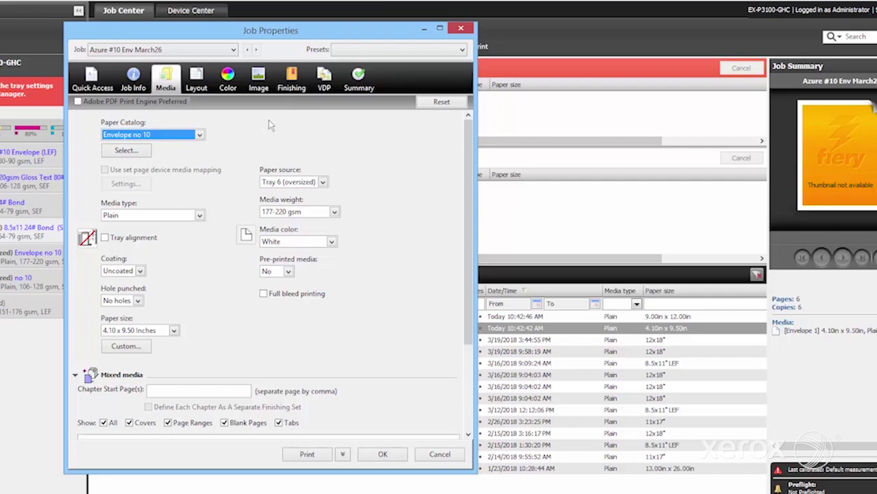
pyautogui.click(292, 81)
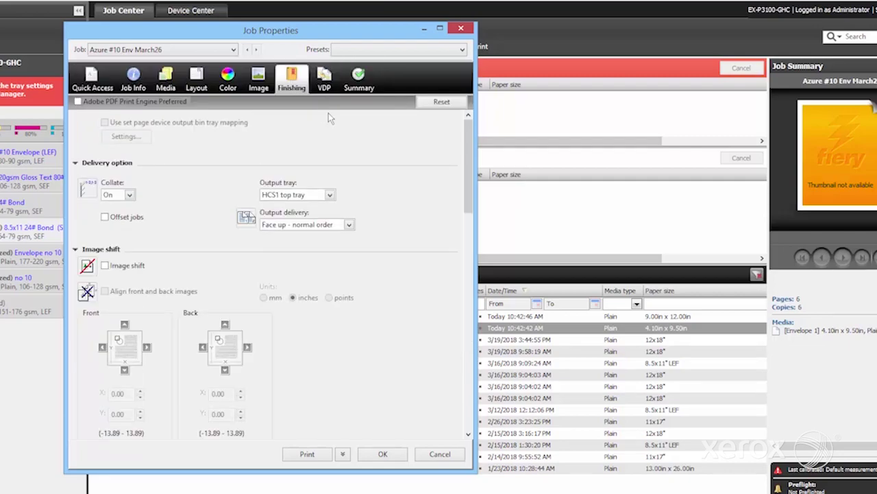
pyautogui.click(329, 196)
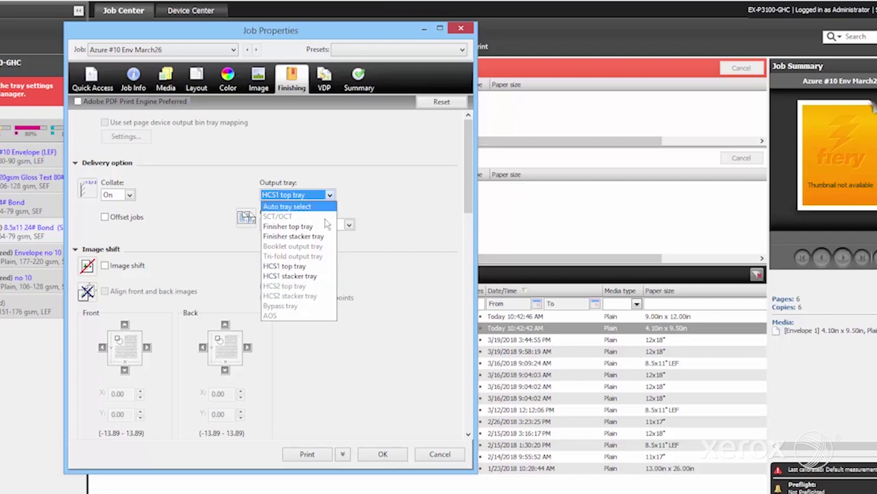
pyautogui.click(318, 266)
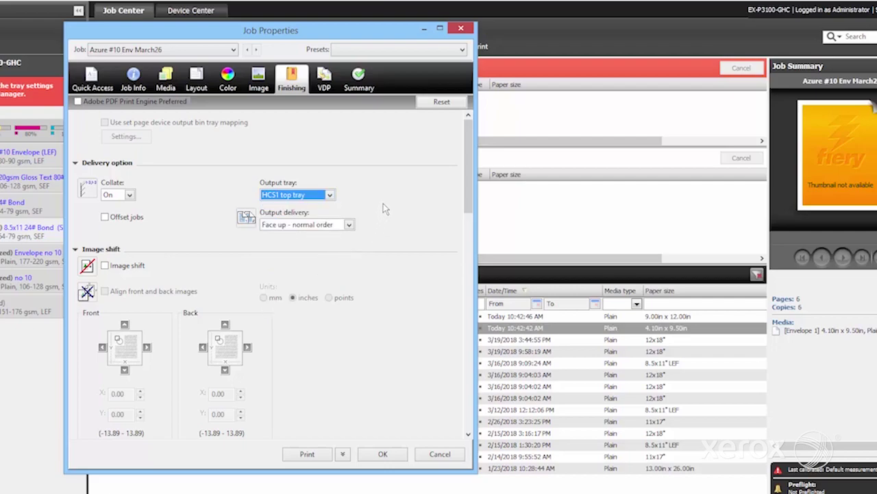
pyautogui.click(349, 225)
pyautogui.click(348, 235)
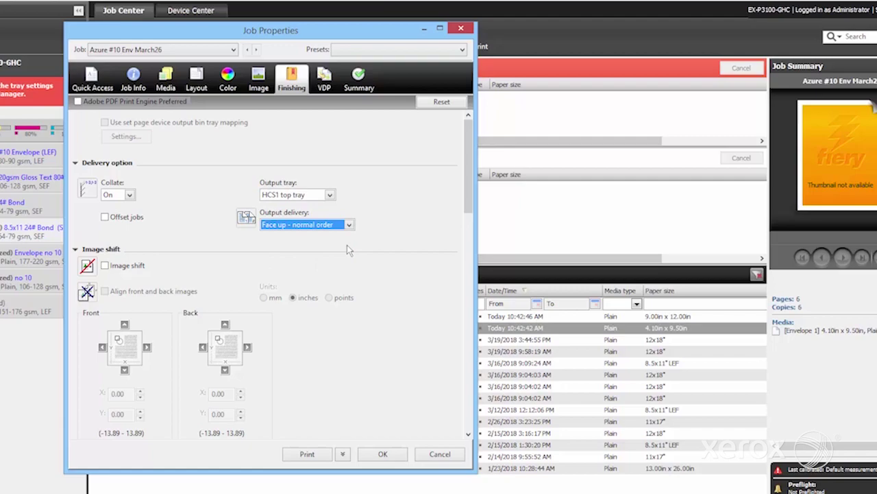